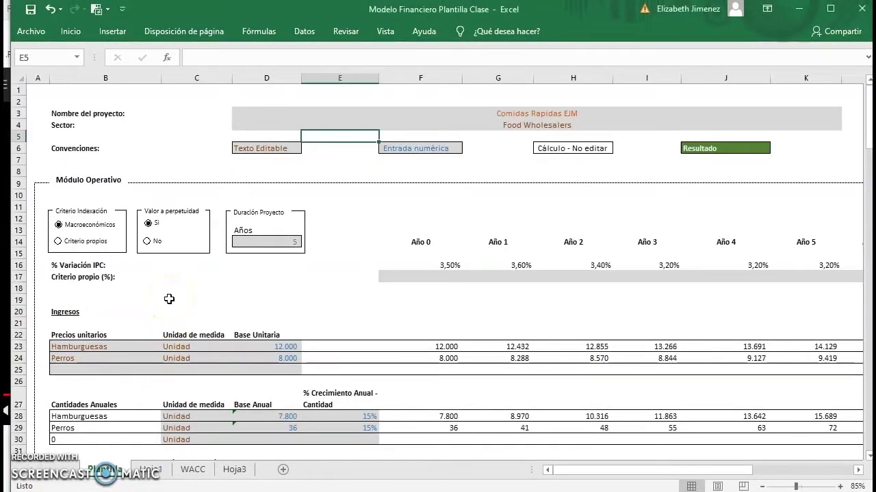
# Look through the Plantilla sheet's modules, from Módulo Operativo down to the Valoración section.
pyautogui.press('pagedown')
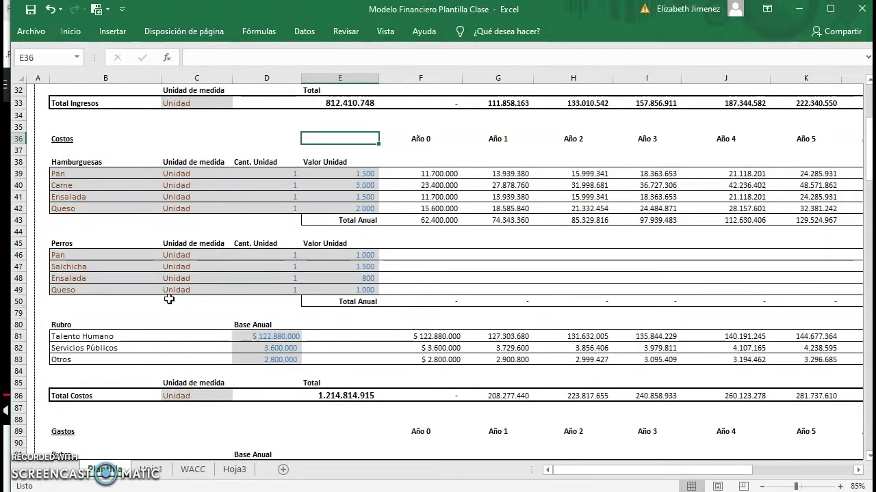
pyautogui.press('pagedown')
pyautogui.press('pagedown')
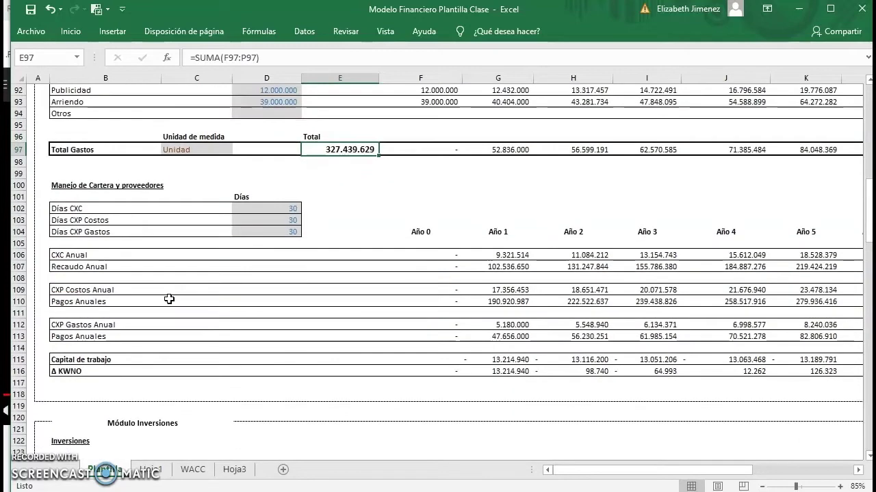
pyautogui.press('pagedown')
pyautogui.press('pagedown')
pyautogui.press('pagedown')
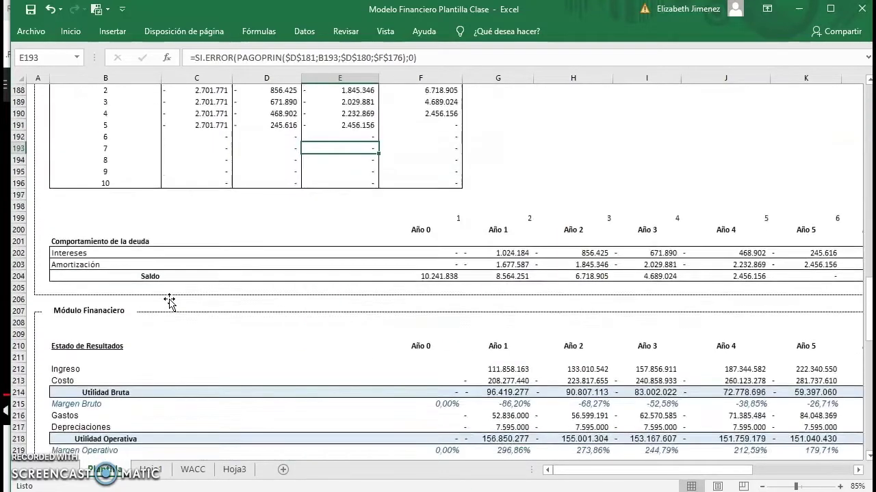
pyautogui.press('pageup')
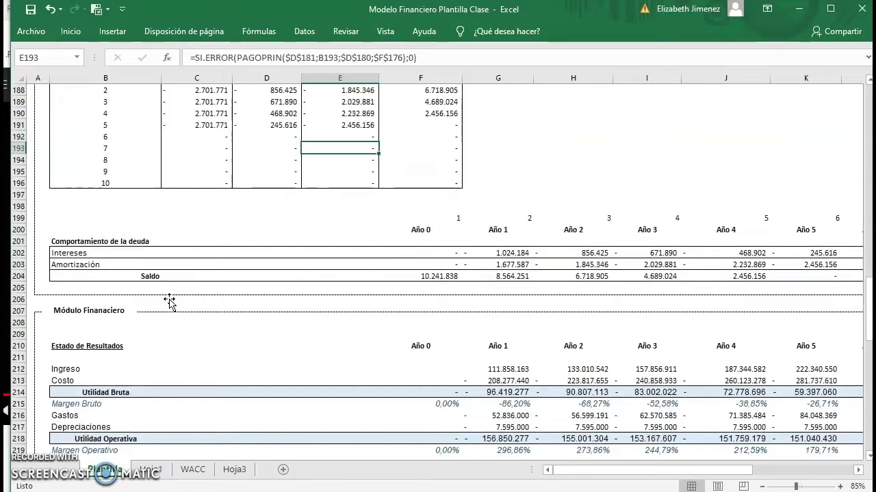
pyautogui.press('pagedown')
pyautogui.press('pagedown')
pyautogui.press('pagedown')
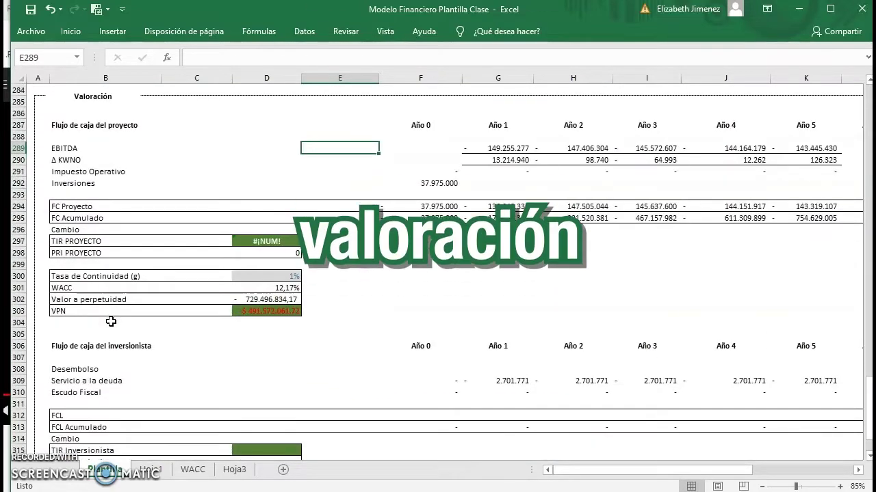
# Return to the start of the sheet and inspect the Módulo Operativo heading area and the project name cell.
pyautogui.press('pageup')
pyautogui.press('pageup')
pyautogui.press('pageup')
pyautogui.press('pageup')
pyautogui.press('pageup')
pyautogui.press('pageup')
pyautogui.press('pageup')
pyautogui.press('pageup')
pyautogui.press('pageup')
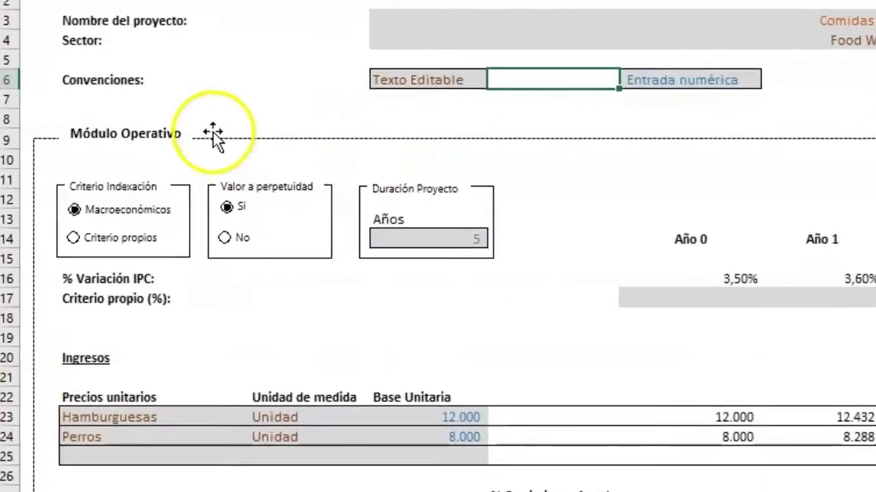
pyautogui.click(326, 162)
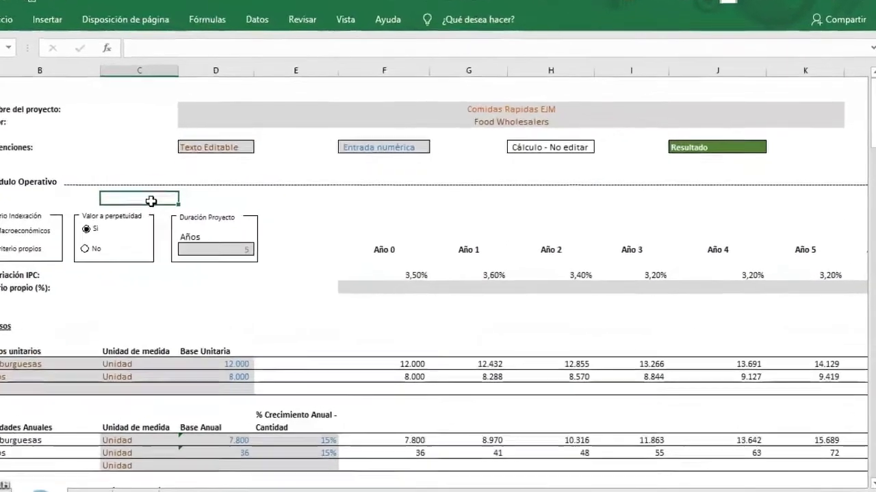
pyautogui.click(435, 108)
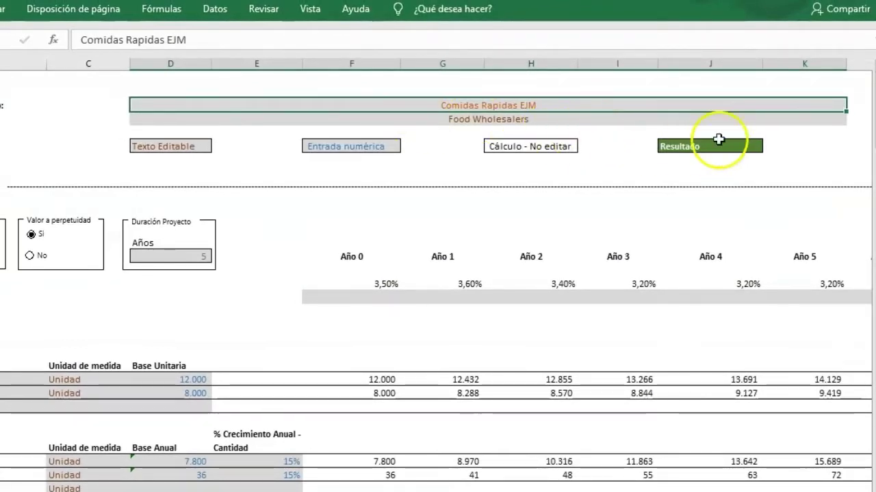
# Look through the sector options available for the project's Sector cell, then close the list without choosing another one.
pyautogui.click(831, 116)
pyautogui.click(853, 118)
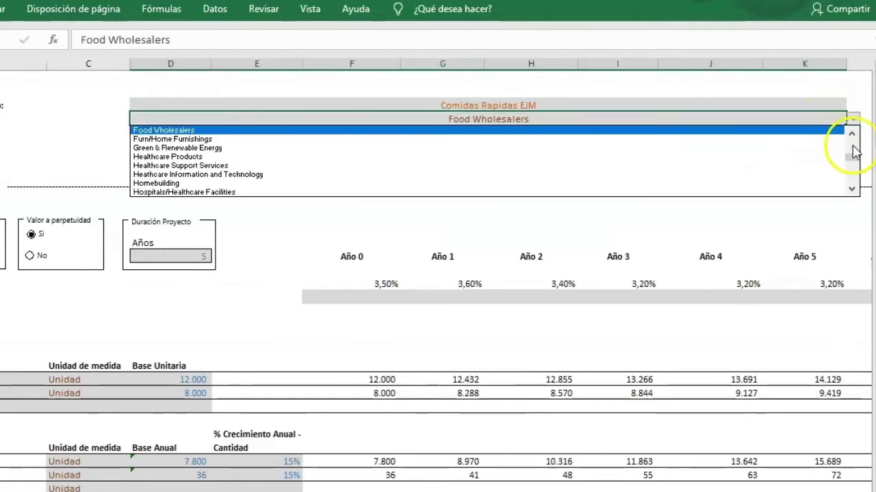
pyautogui.moveTo(852, 159); pyautogui.dragTo(850, 175)
pyautogui.click(793, 214)
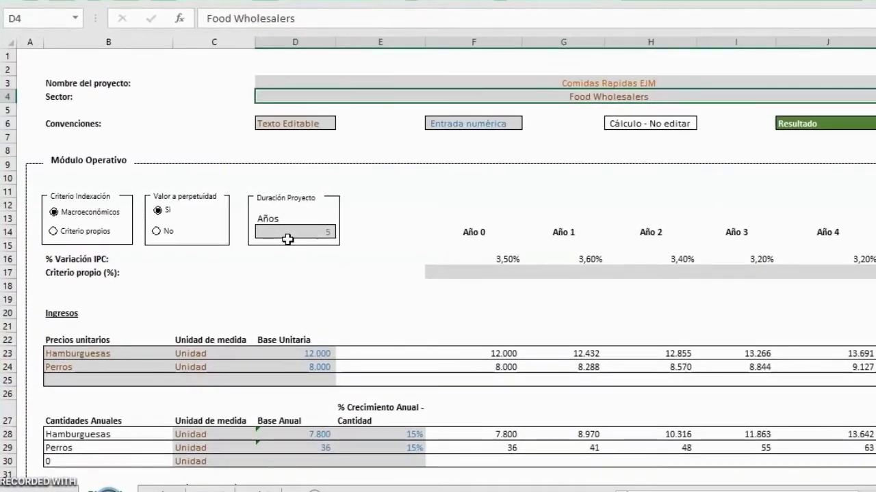
# Go through the Ingresos section row by row, from its heading past Precios unitarios and Cantidades Anuales to Total Ingresos.
pyautogui.click(60, 314)
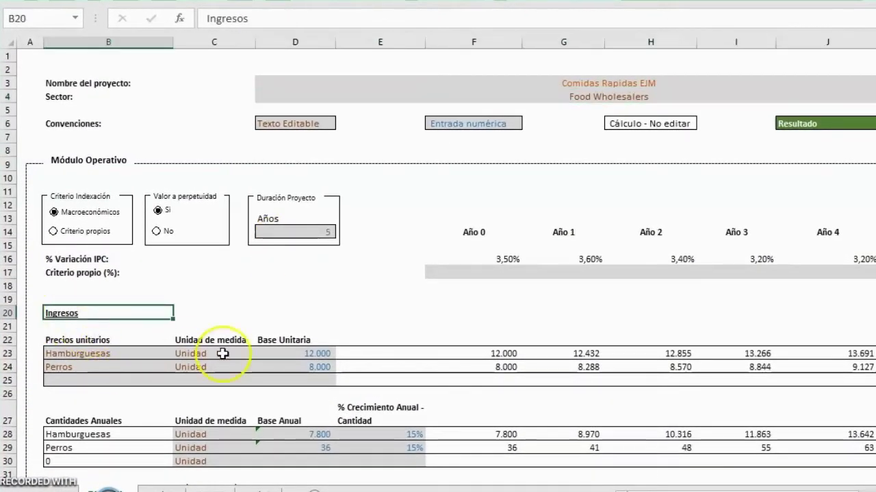
pyautogui.press('Down')
pyautogui.press('Down')
pyautogui.press('Down')
pyautogui.press('Down')
pyautogui.press('Down')
pyautogui.press('Down')
pyautogui.press('Down')
pyautogui.press('Down')
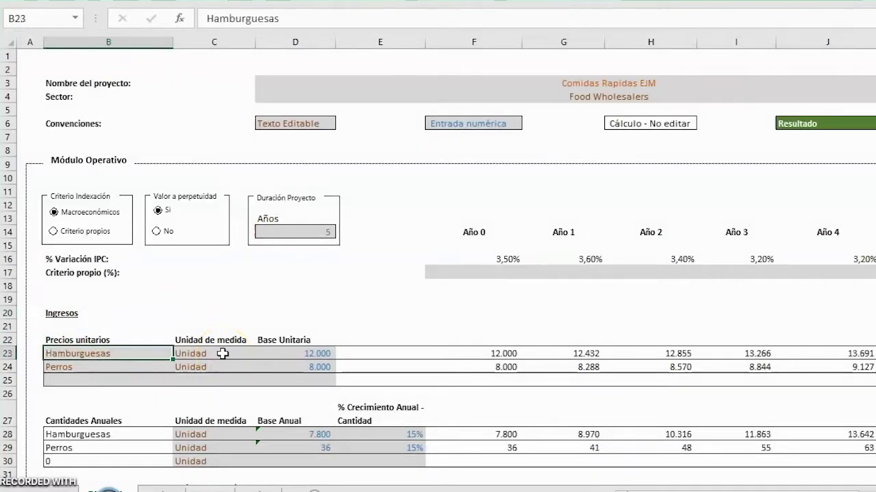
pyautogui.press('Down')
pyautogui.press('Down')
pyautogui.press('Down')
pyautogui.press('Down')
pyautogui.press('Down')
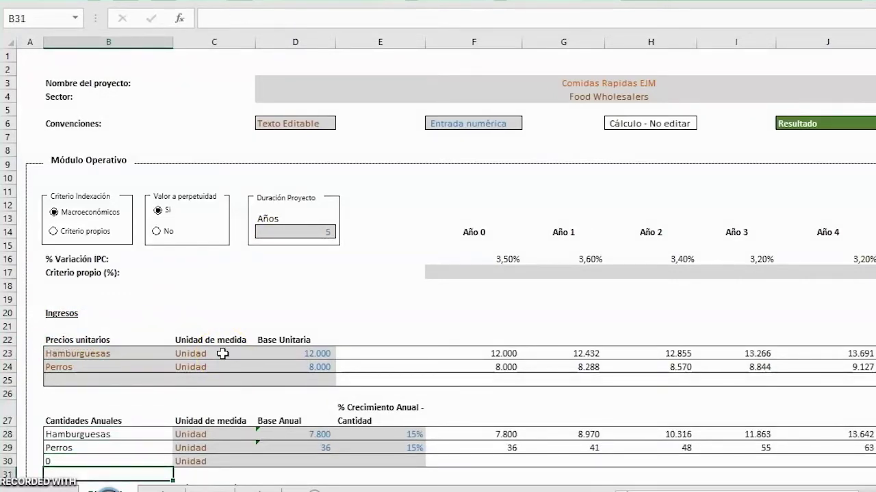
pyautogui.press('Down')
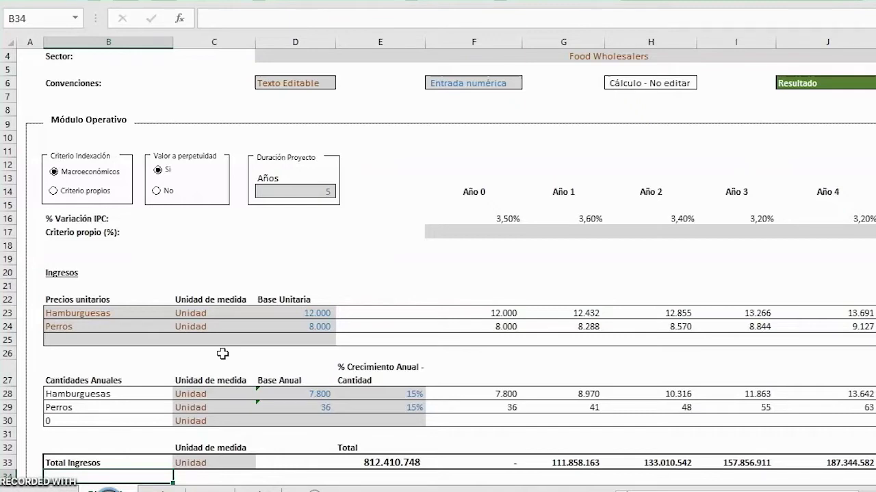
# Examine the Hamburguesas and Perros unit prices, including the formula behind the Hamburguesas price for Año 1.
pyautogui.click(176, 327)
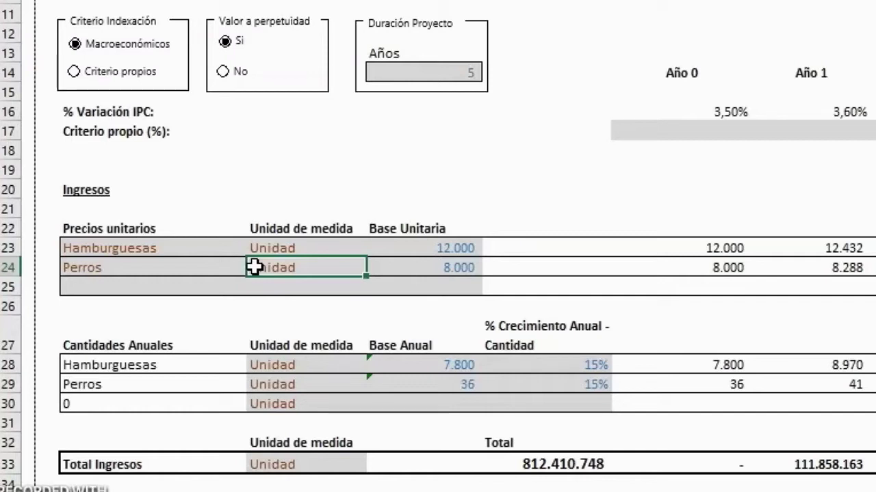
pyautogui.press('Right')
pyautogui.press('Up')
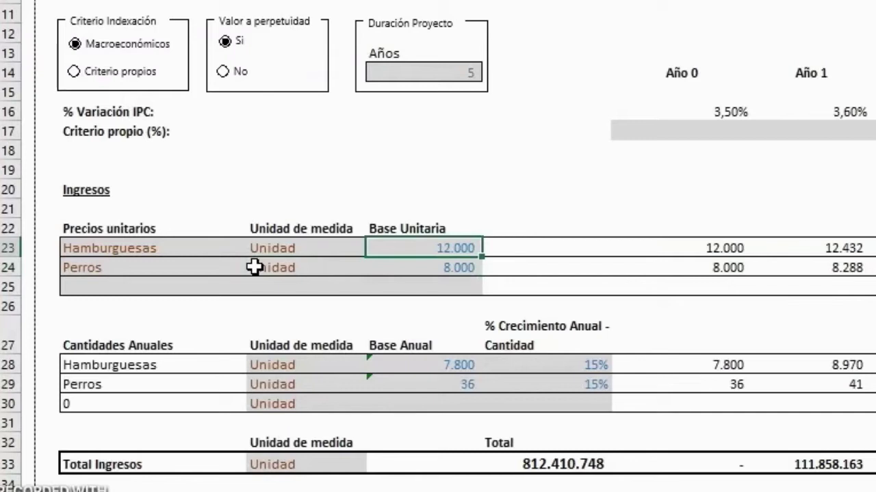
pyautogui.press('Down')
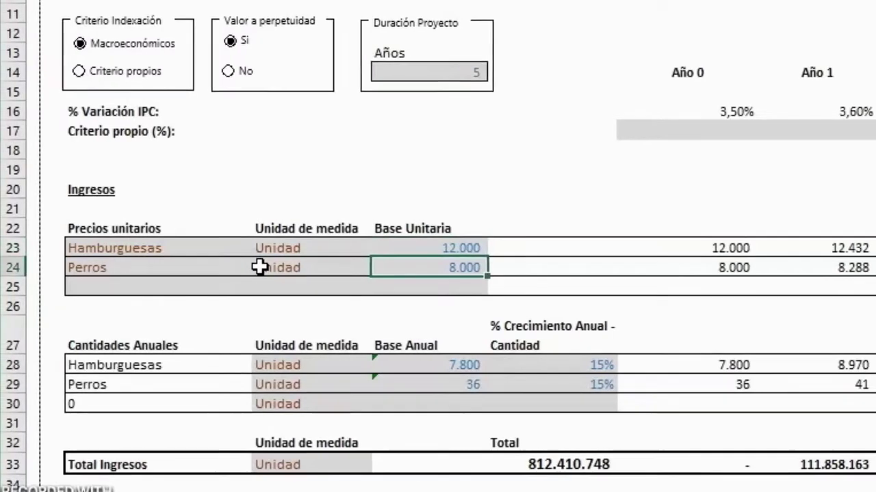
pyautogui.press('Right')
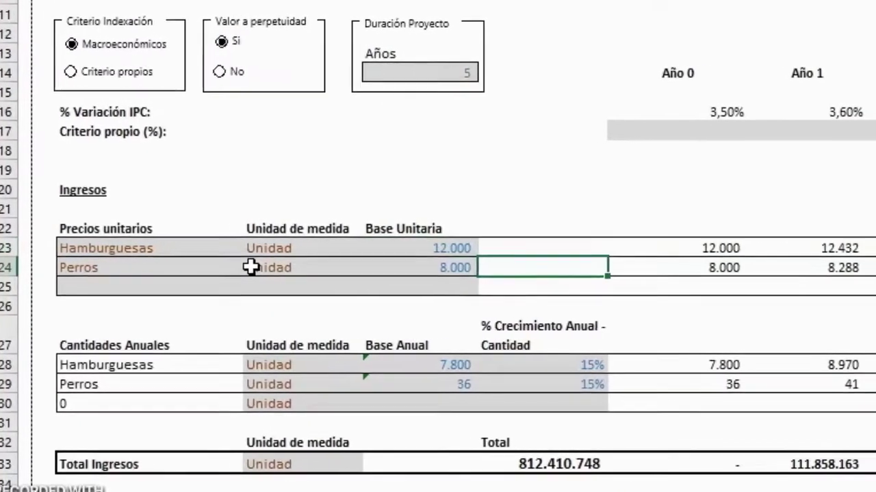
pyautogui.press('Right')
pyautogui.press('Up')
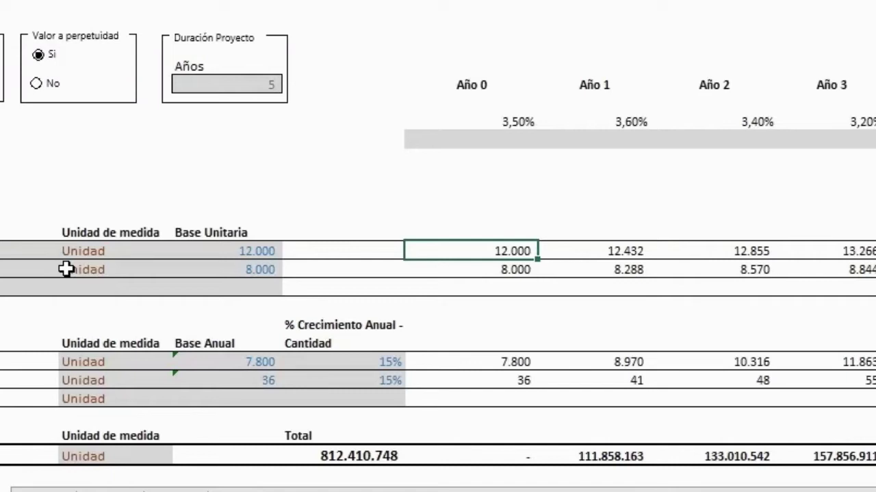
pyautogui.doubleClick(619, 251)
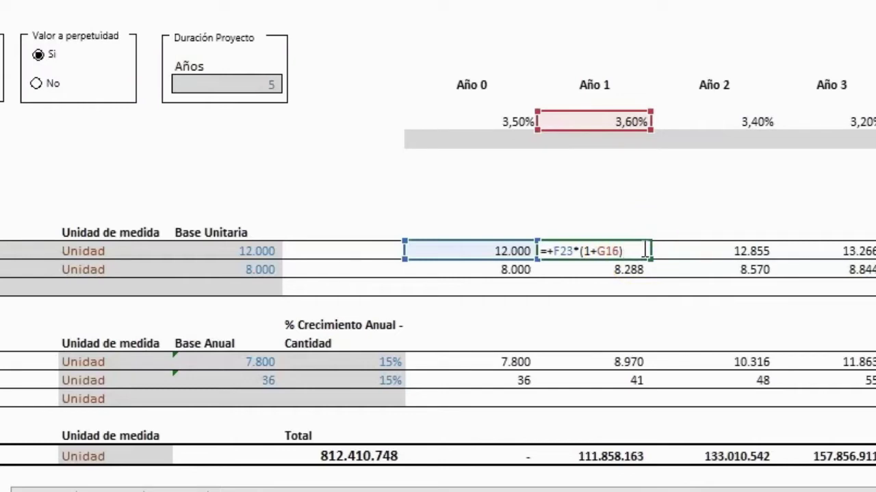
pyautogui.press('Return')
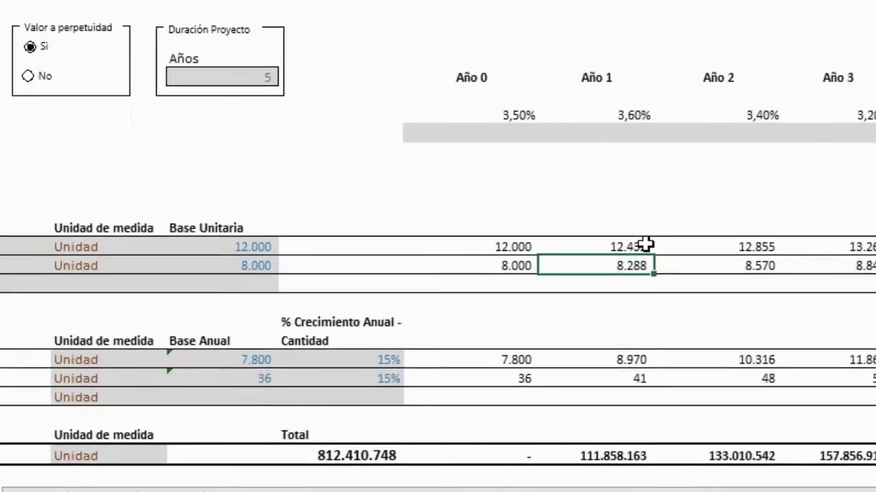
# Examine the Cantidades Anuales base quantities, growth percentages and the formula projecting the Hamburguesas quantity for Año 1.
pyautogui.click(106, 393)
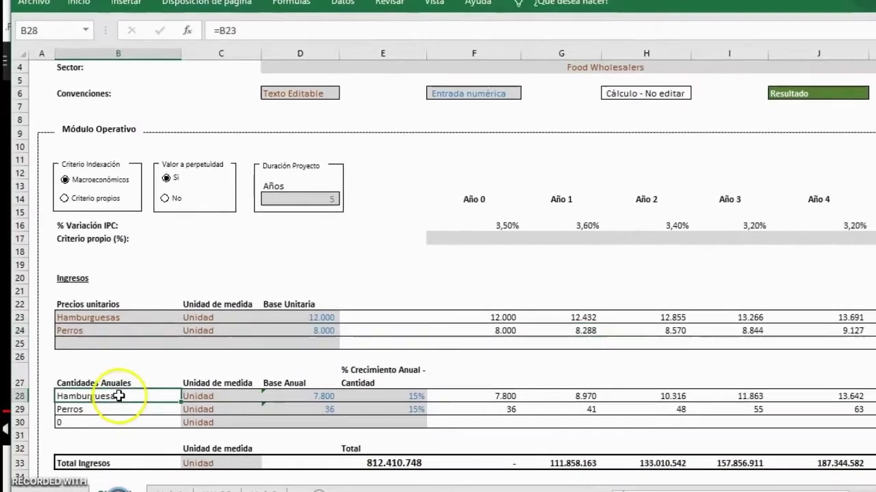
pyautogui.click(302, 389)
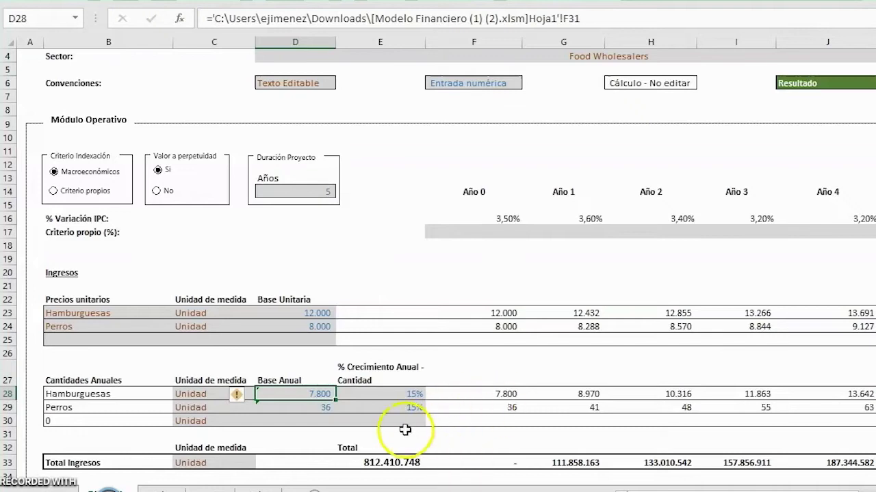
pyautogui.click(415, 393)
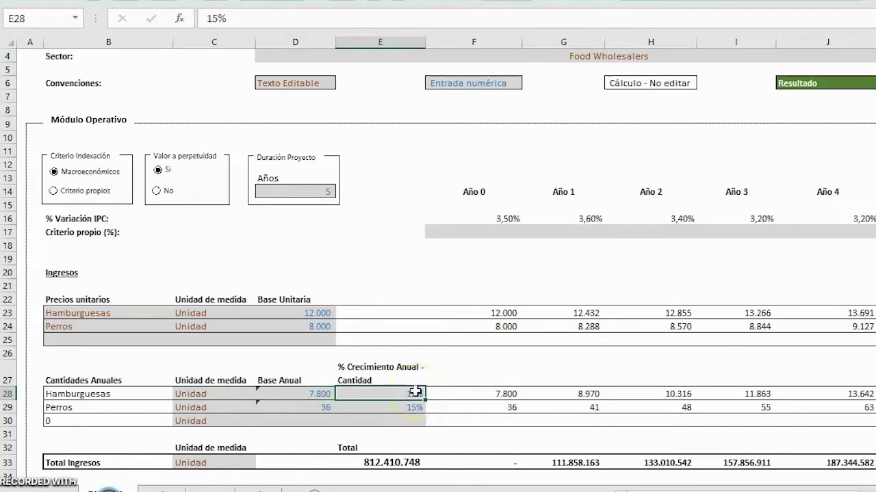
pyautogui.click(512, 405)
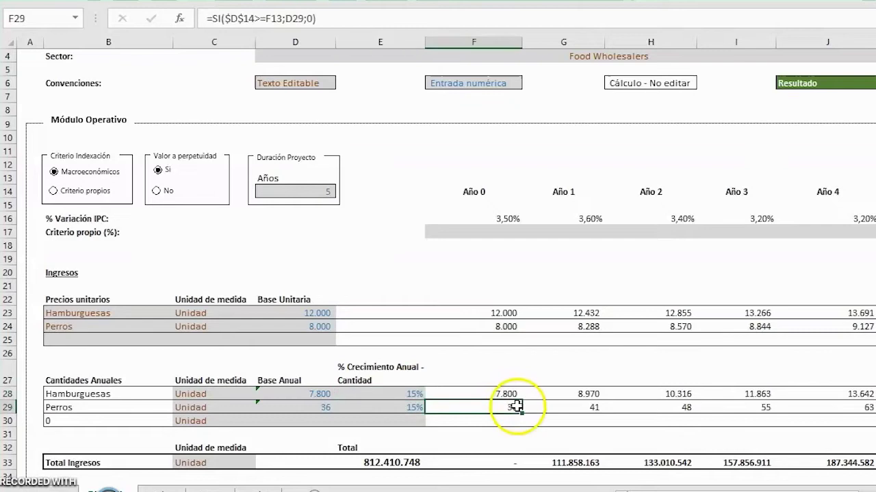
pyautogui.click(505, 392)
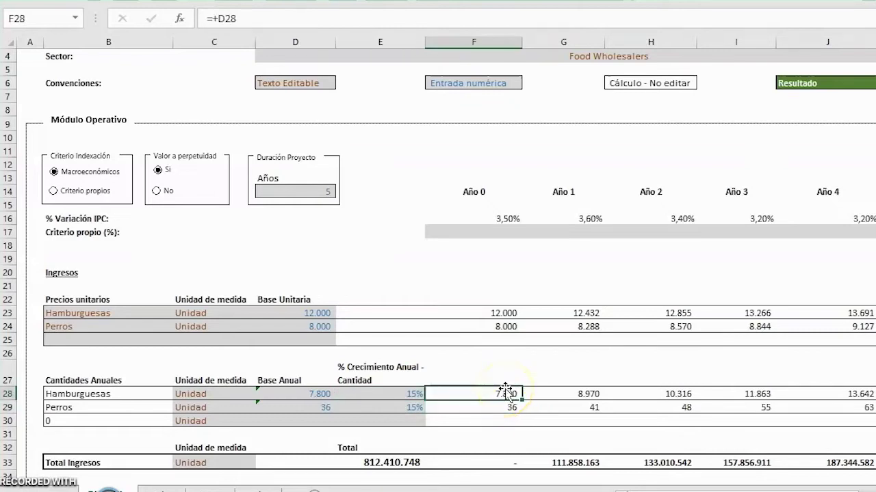
pyautogui.press('Right')
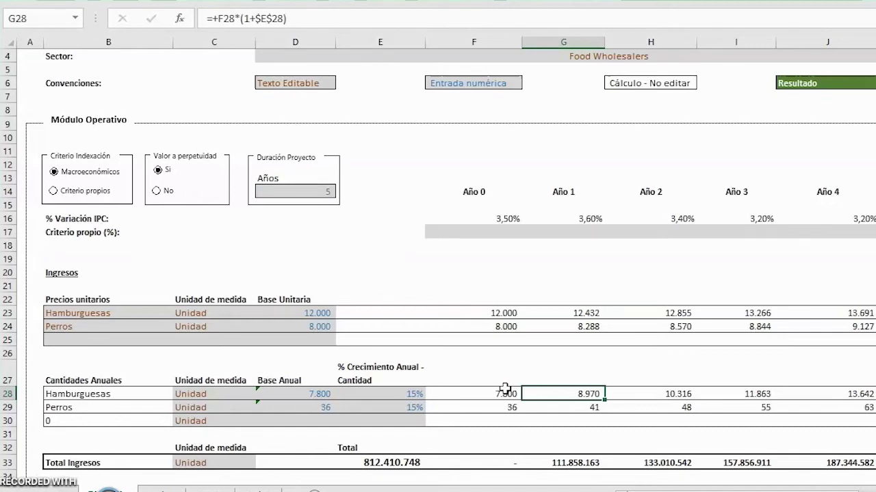
pyautogui.doubleClick(566, 391)
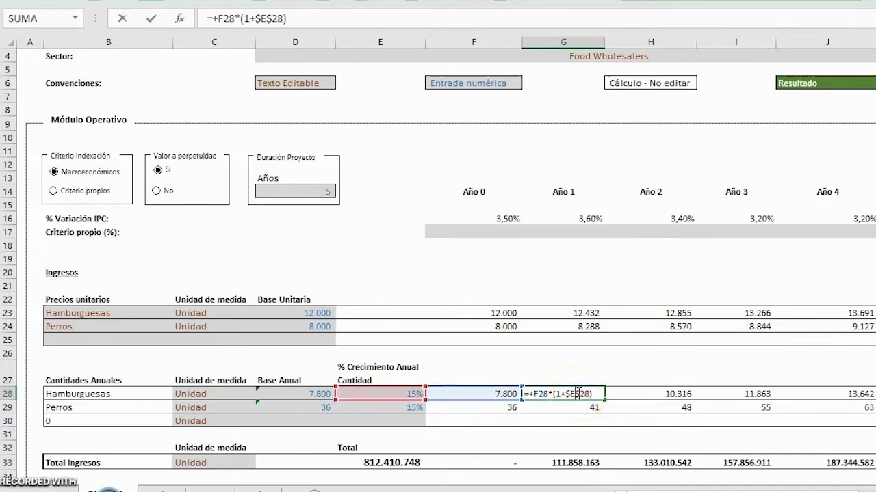
pyautogui.press('Return')
pyautogui.press('Right')
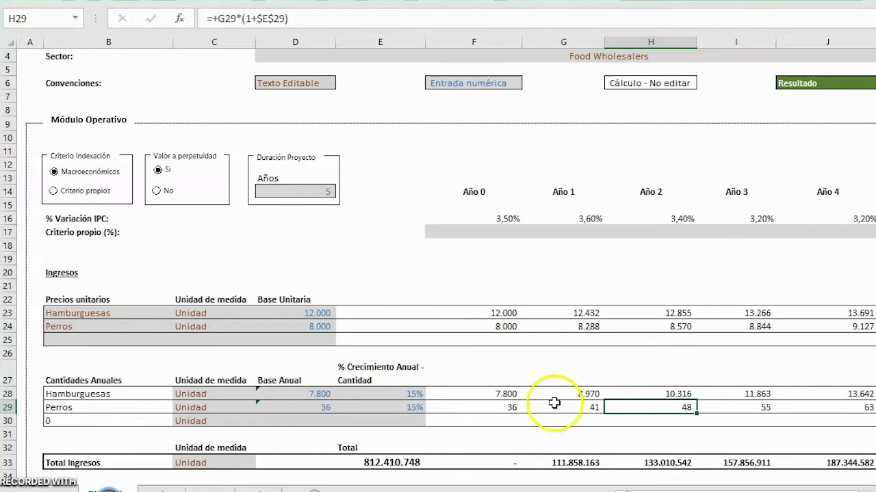
# Inspect the Total Ingresos formula for Año 1 and close it unchanged.
pyautogui.click(562, 463)
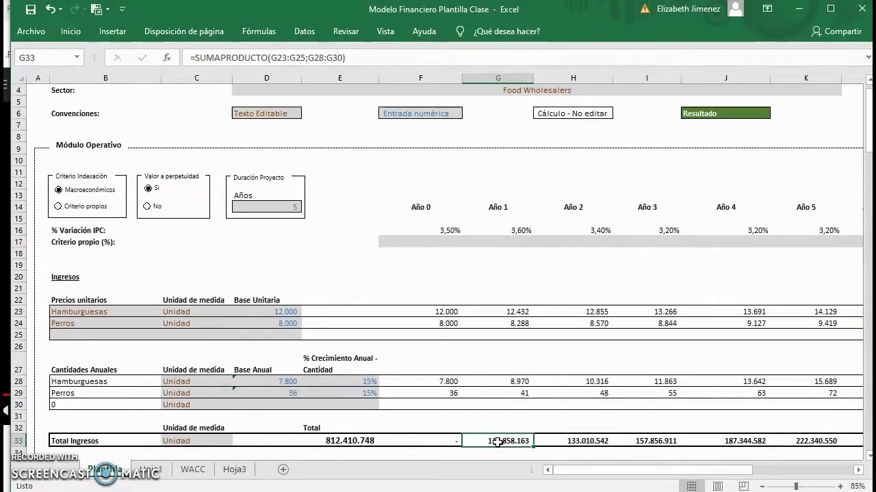
pyautogui.doubleClick(497, 441)
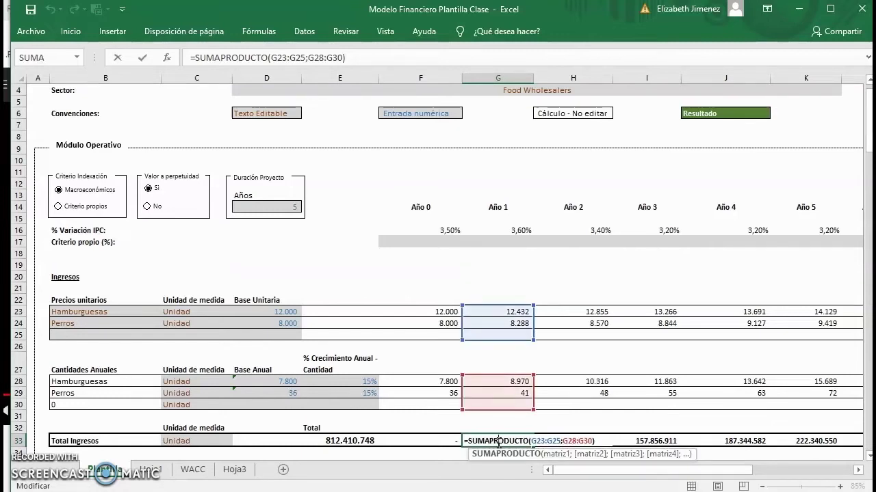
pyautogui.press('Return')
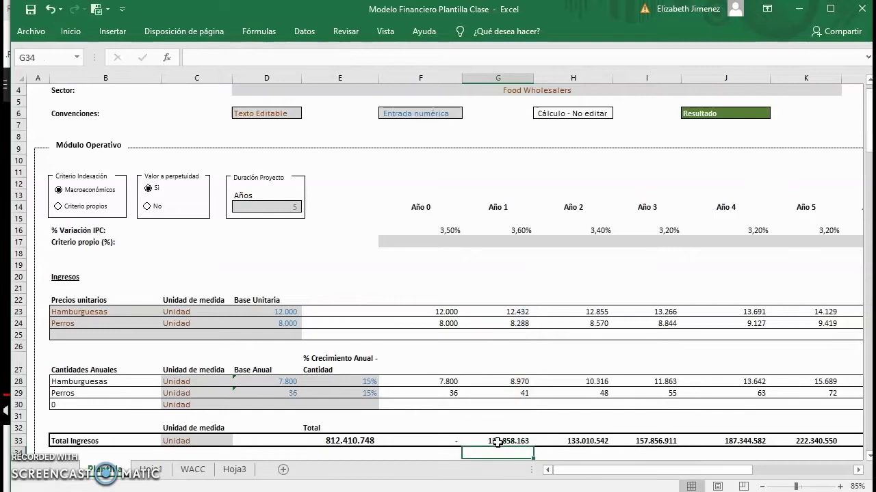
# Look through the Costos section, from the Hamburguesas and Perros ingredients to Rubro and Total Costos, down to the Gastos heading.
pyautogui.press('Down')
pyautogui.press('Down')
pyautogui.press('Down')
pyautogui.press('Down')
pyautogui.press('Down')
pyautogui.press('Down')
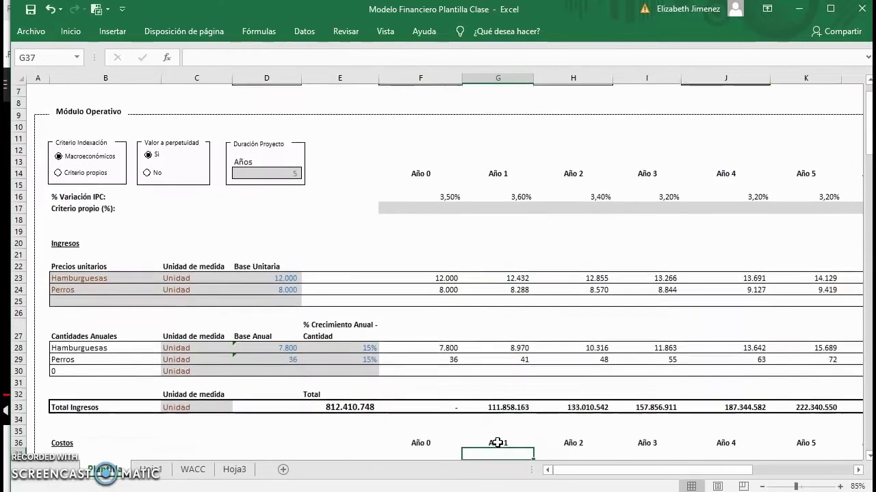
pyautogui.press('Down')
pyautogui.press('Down')
pyautogui.press('Down')
pyautogui.press('Down')
pyautogui.press('Down')
pyautogui.press('Down')
pyautogui.press('Down')
pyautogui.press('Down')
pyautogui.press('Down')
pyautogui.press('Down')
pyautogui.press('Down')
pyautogui.press('Down')
pyautogui.press('Down')
pyautogui.press('Down')
pyautogui.press('Down')
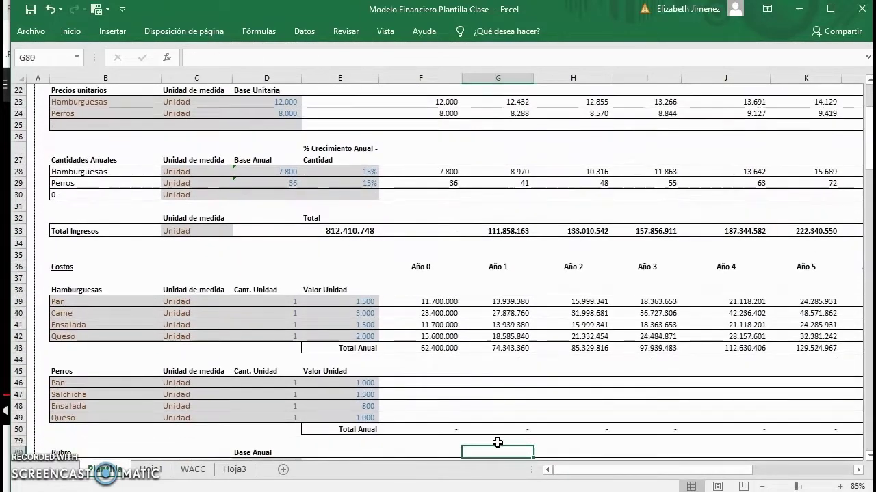
pyautogui.press('Down')
pyautogui.press('Down')
pyautogui.press('Down')
pyautogui.press('Down')
pyautogui.press('Down')
pyautogui.press('Down')
pyautogui.press('Down')
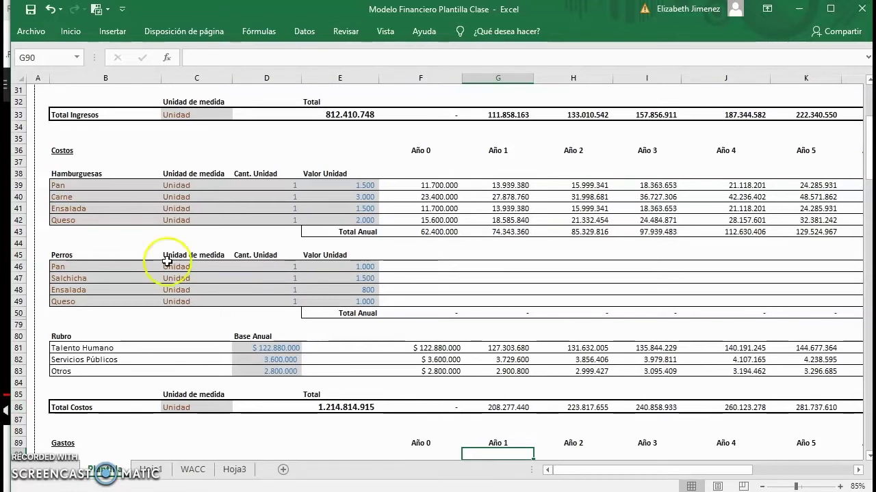
# Examine the Hamburguesas Pan cost row: its unit quantity, unit value and the formulas behind the Año 0 and Año 1 amounts.
pyautogui.click(191, 196)
pyautogui.press('Up')
pyautogui.press('Right')
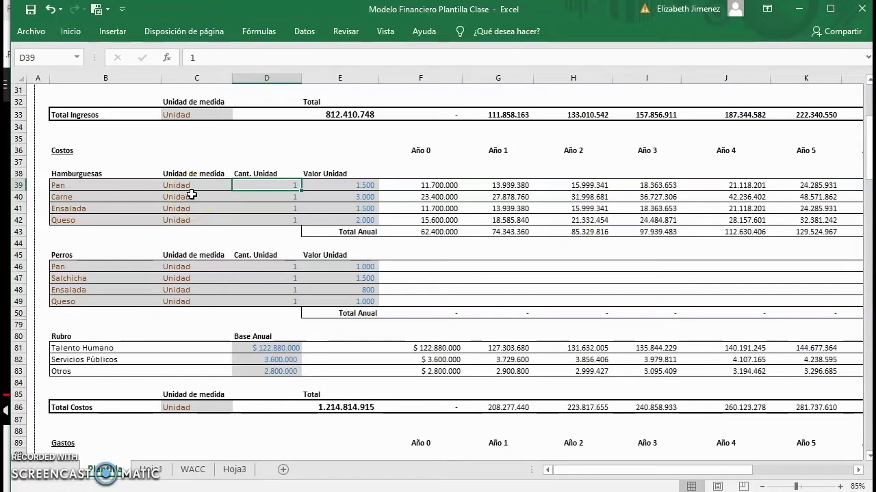
pyautogui.press('Right')
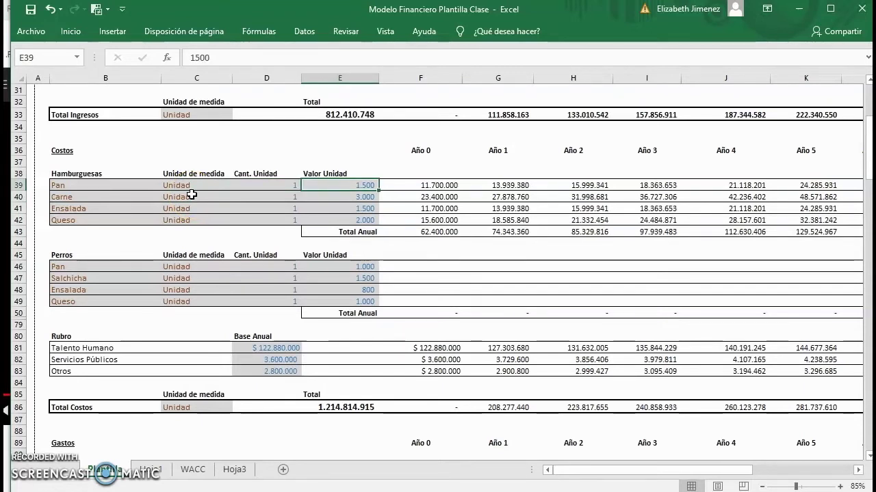
pyautogui.press('Right')
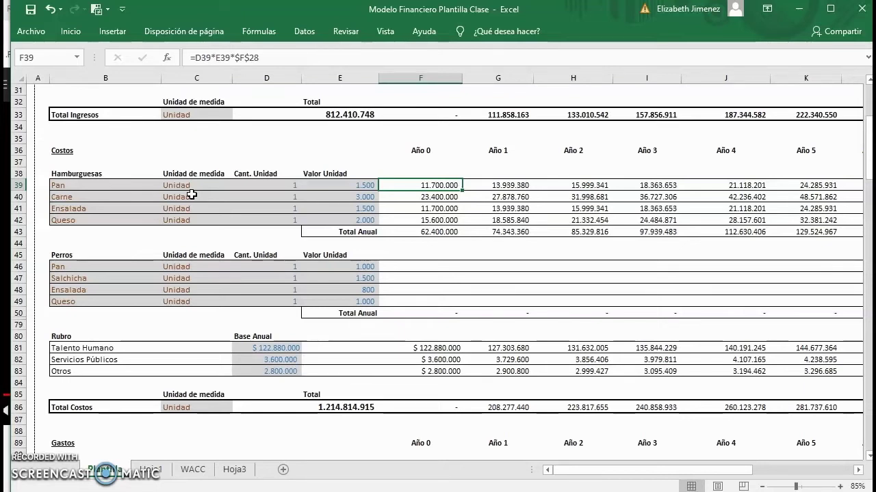
pyautogui.doubleClick(446, 185)
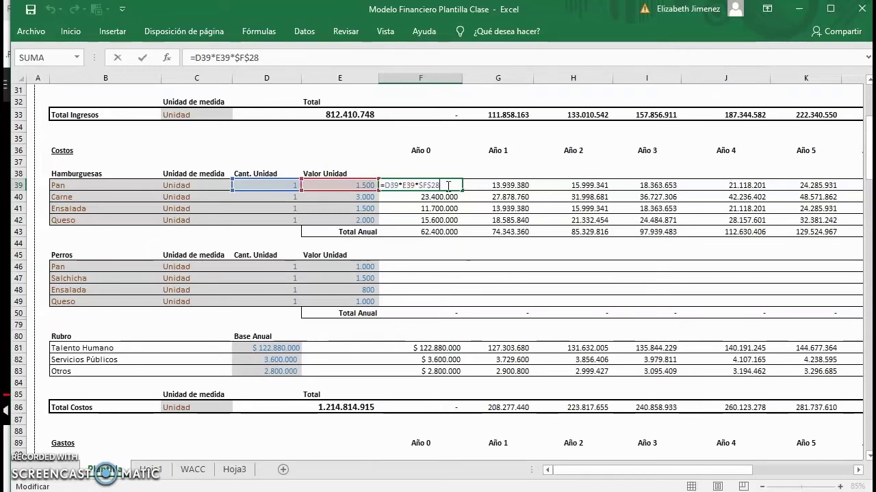
pyautogui.scroll(2, 498, 251)
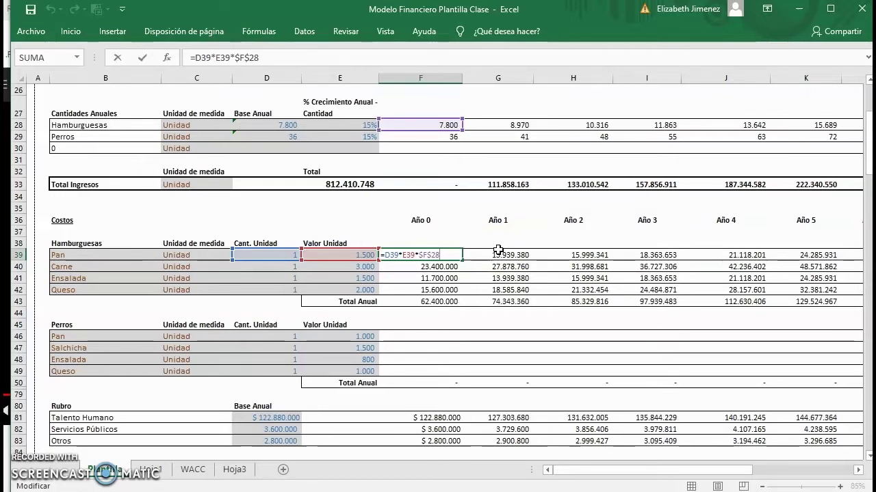
pyautogui.press('Return')
pyautogui.doubleClick(497, 254)
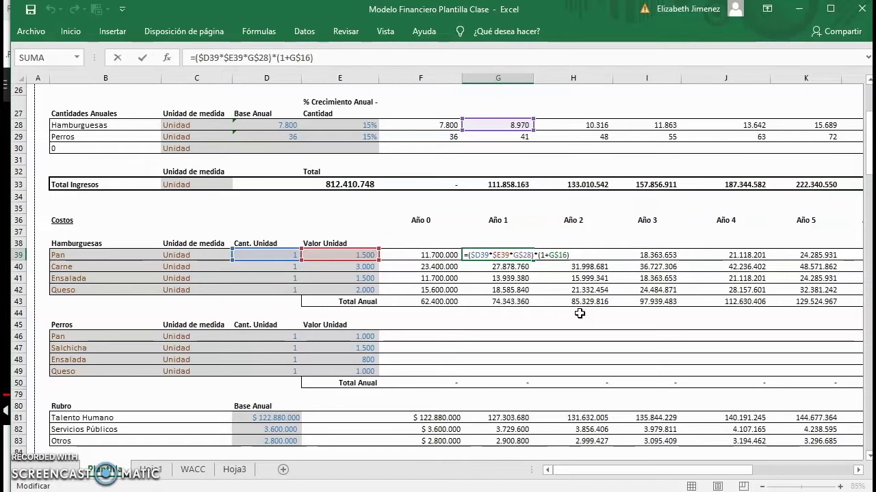
pyautogui.press('Return')
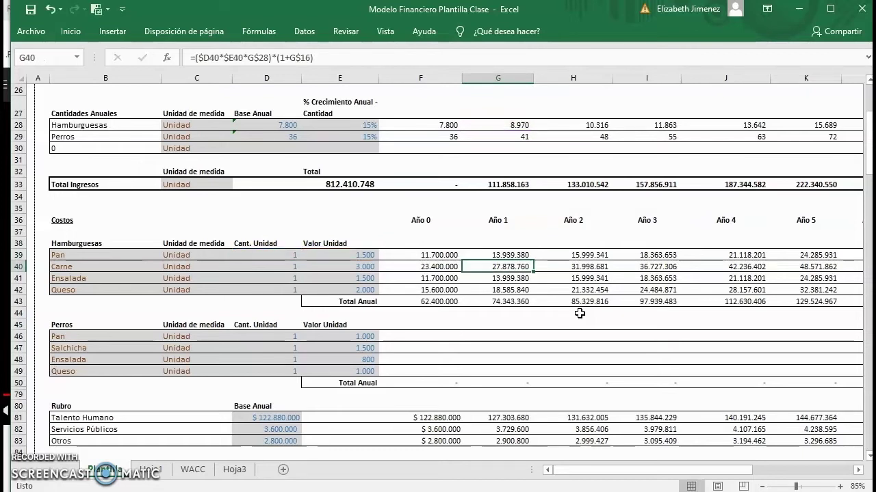
# Check the Año 0 formulas of the Talento Humano, Servicios Públicos and Otros cost items.
pyautogui.click(428, 418)
pyautogui.scroll(-1, 429, 418)
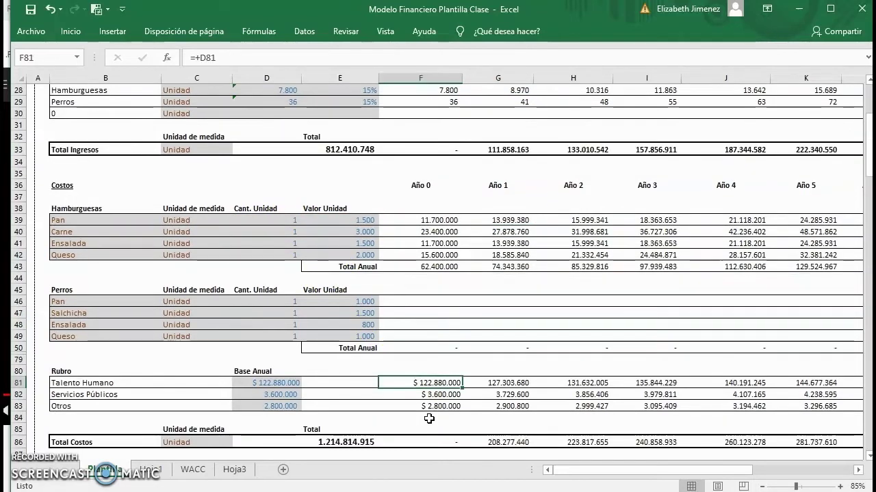
pyautogui.press('Down')
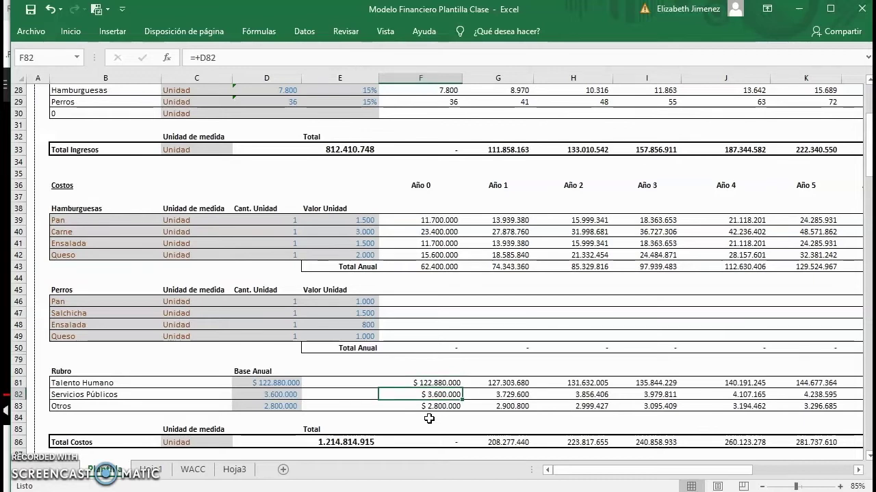
pyautogui.press('Down')
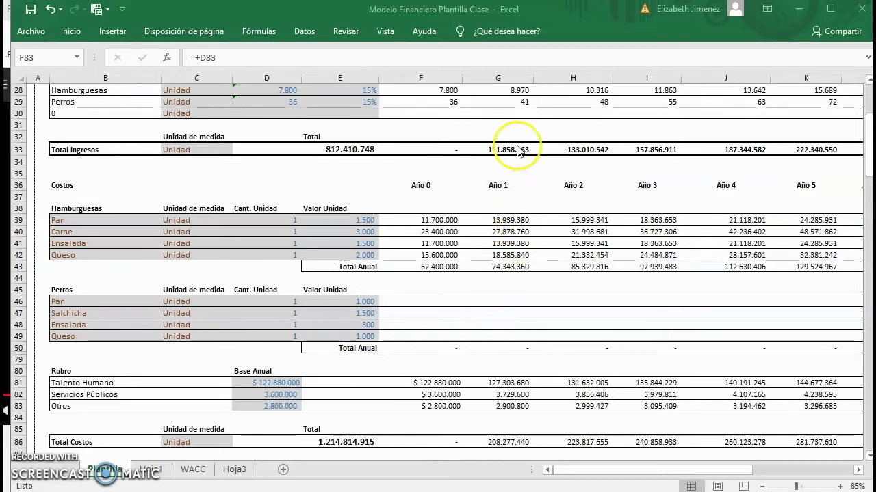
# Inspect which cells the Total Costos formula adds up for Año 1 and close it unchanged.
pyautogui.click(508, 441)
pyautogui.doubleClick(509, 440)
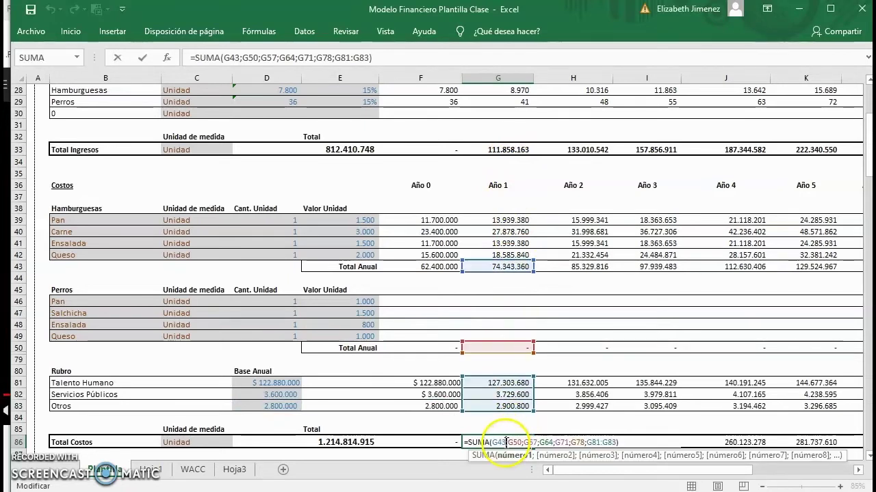
pyautogui.press('Return')
# Review the Gastos section and the collection and payment days under Manejo de Cartera y proveedores.
pyautogui.scroll(-6, 513, 431)
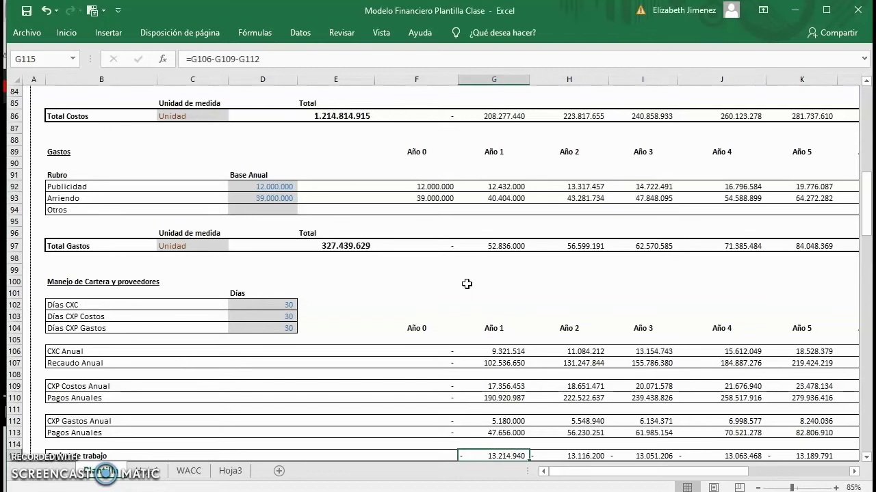
pyautogui.press('Down')
pyautogui.press('Down')
pyautogui.press('Down')
pyautogui.press('Down')
pyautogui.press('Down')
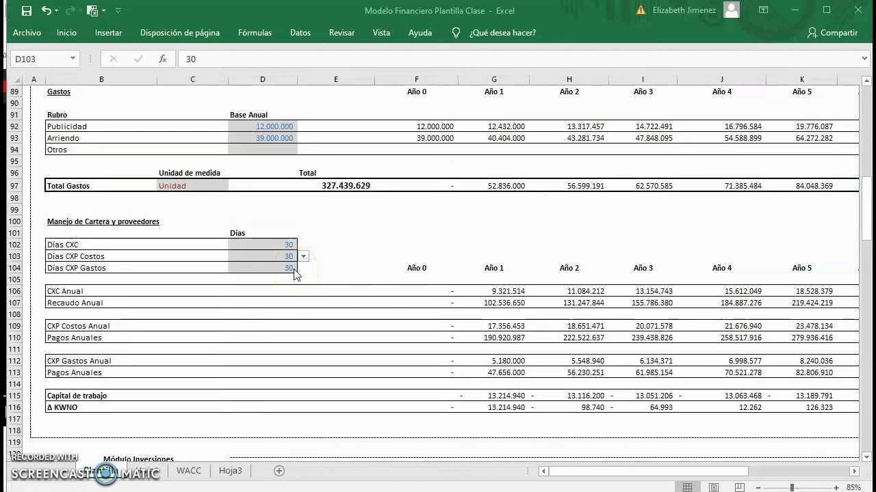
pyautogui.press('F2')
# Inspect the CXC Anual formulas for Año 1 and Año 2, leaving both unchanged.
pyautogui.click(496, 287)
pyautogui.press('F2')
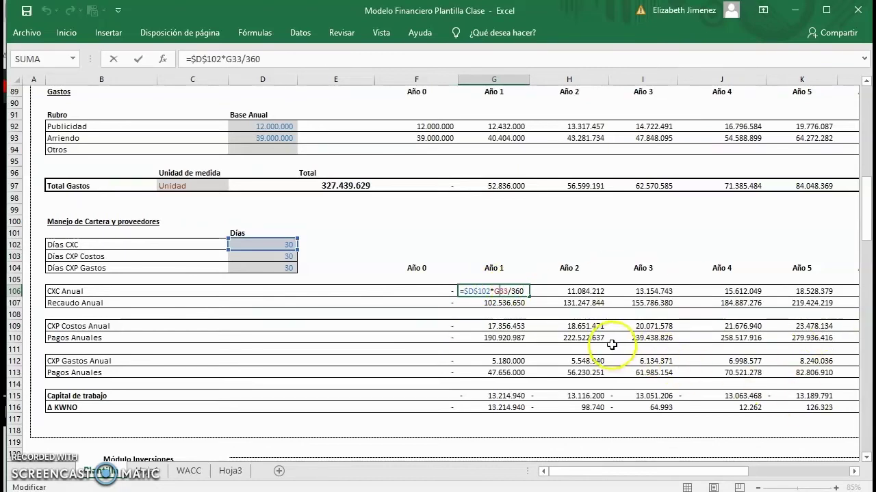
pyautogui.press('Escape')
pyautogui.scroll(-3, 611, 343)
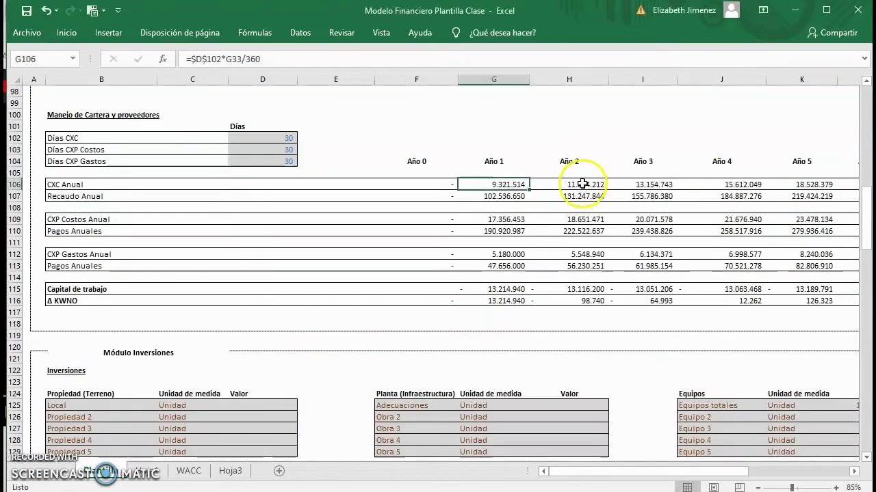
pyautogui.doubleClick(583, 184)
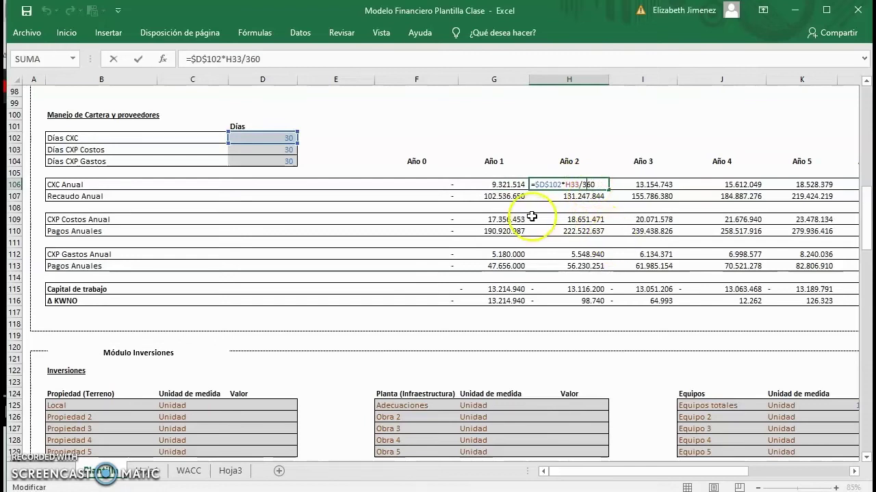
pyautogui.press('Return')
# Inspect the Recaudo Anual formula for Año 1 and compare it with the formulas in the following years.
pyautogui.press('Left')
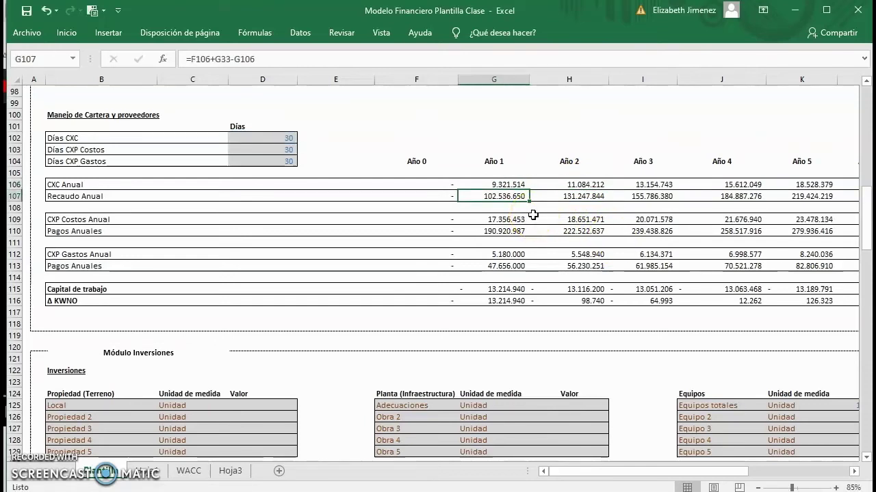
pyautogui.doubleClick(500, 195)
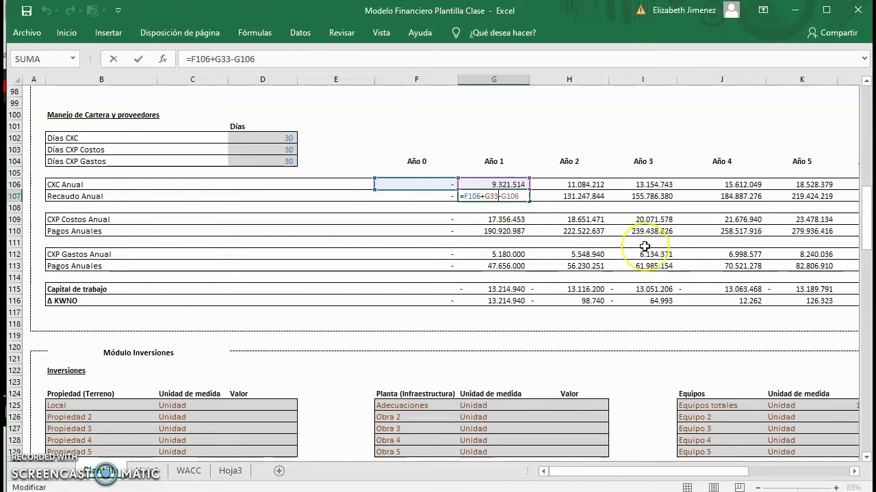
pyautogui.press('Return')
pyautogui.press('Up')
pyautogui.press('Right')
pyautogui.press('Right')
pyautogui.press('Right')
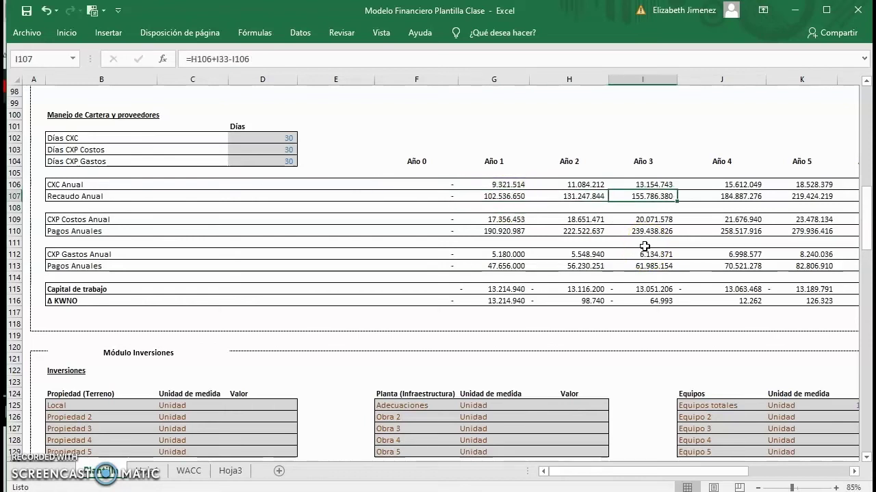
# Inspect the Año 1 formulas of CXP Costos Anual and CXP Gastos Anual without changing them.
pyautogui.click(511, 220)
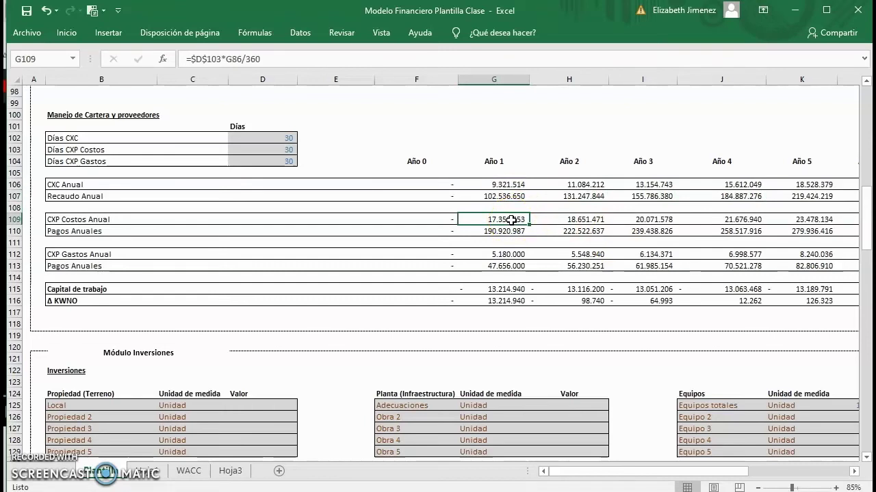
pyautogui.doubleClick(512, 219)
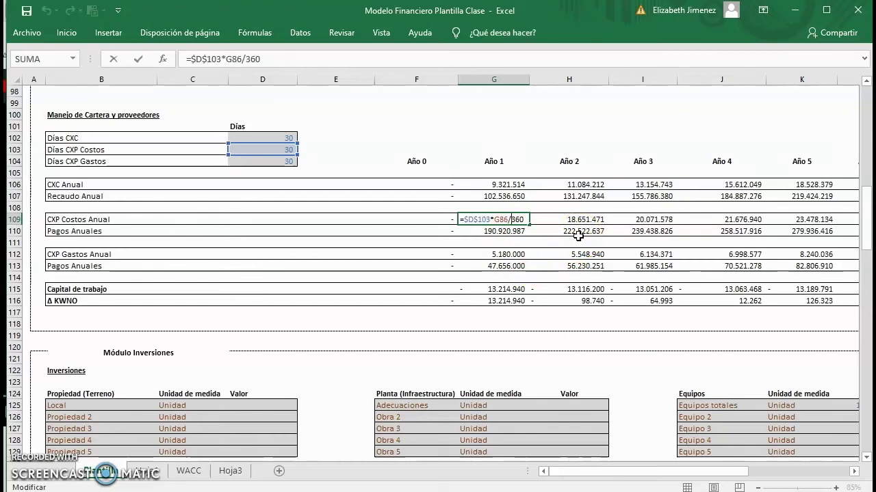
pyautogui.press('Return')
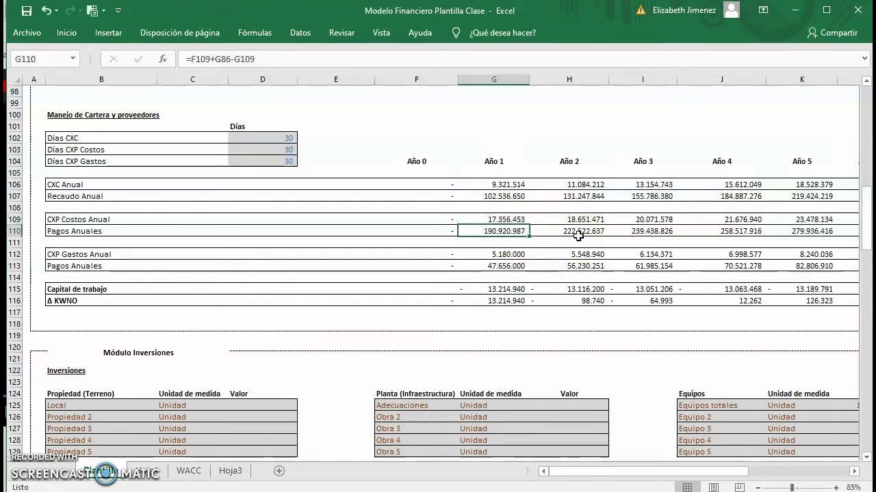
pyautogui.doubleClick(499, 254)
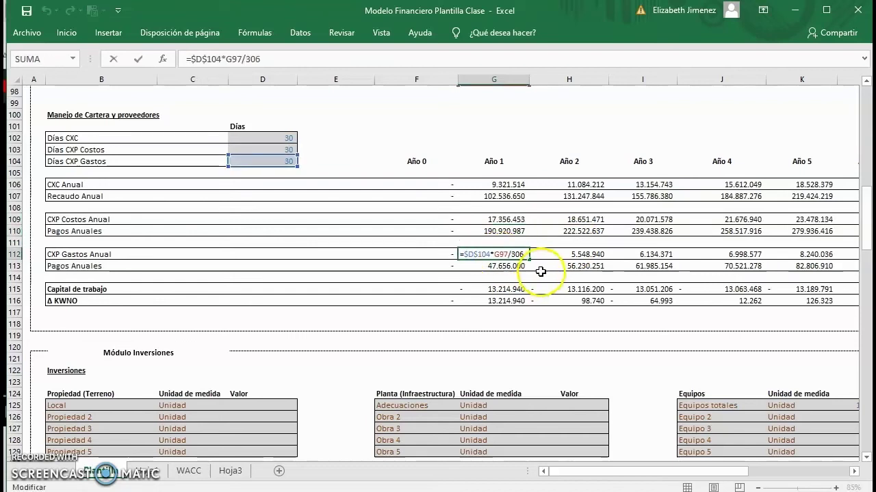
pyautogui.press('Return')
# Inspect the Año 1 Pagos Anuales formula below CXP Costos Anual and leave it unchanged.
pyautogui.press('Up')
pyautogui.press('Up')
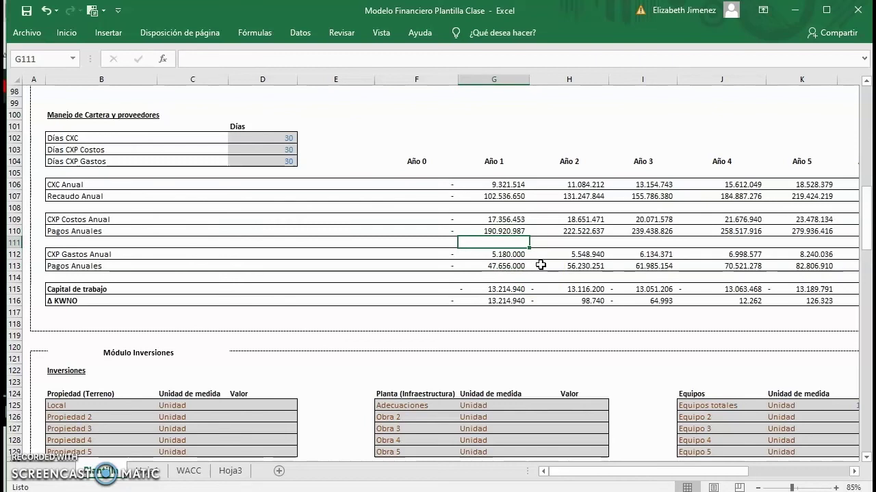
pyautogui.press('Up')
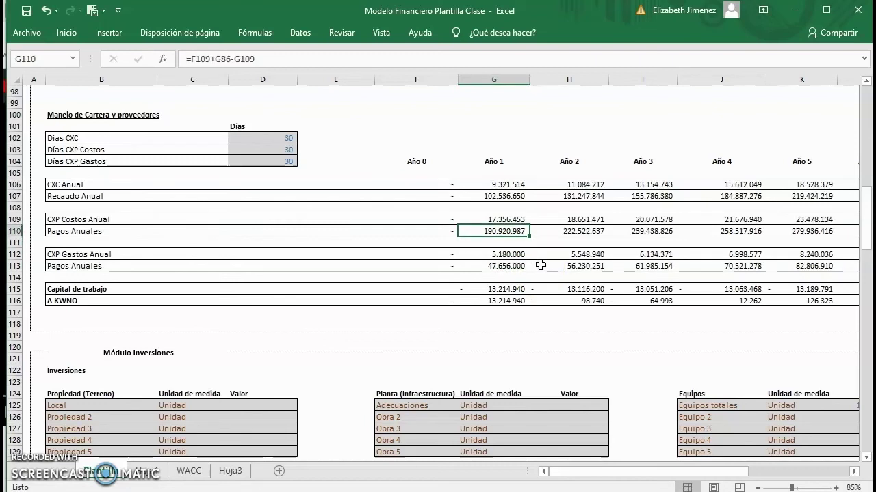
pyautogui.click(502, 241)
pyautogui.click(501, 232)
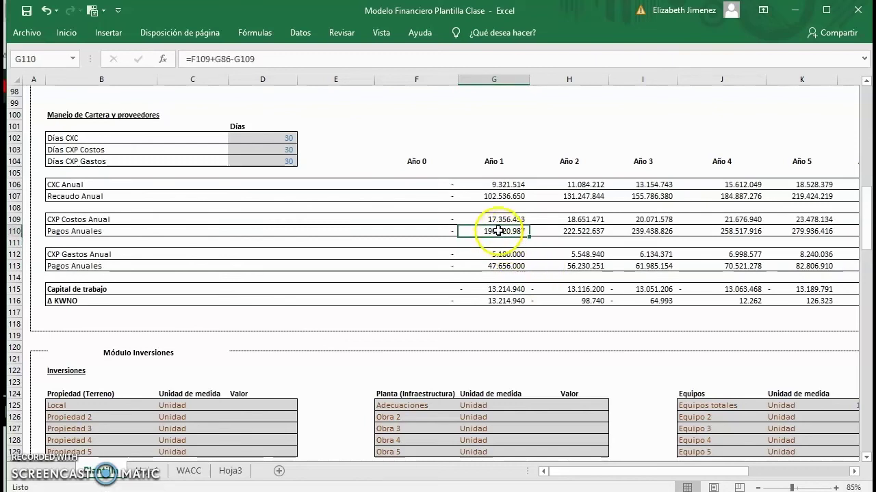
pyautogui.press('F2')
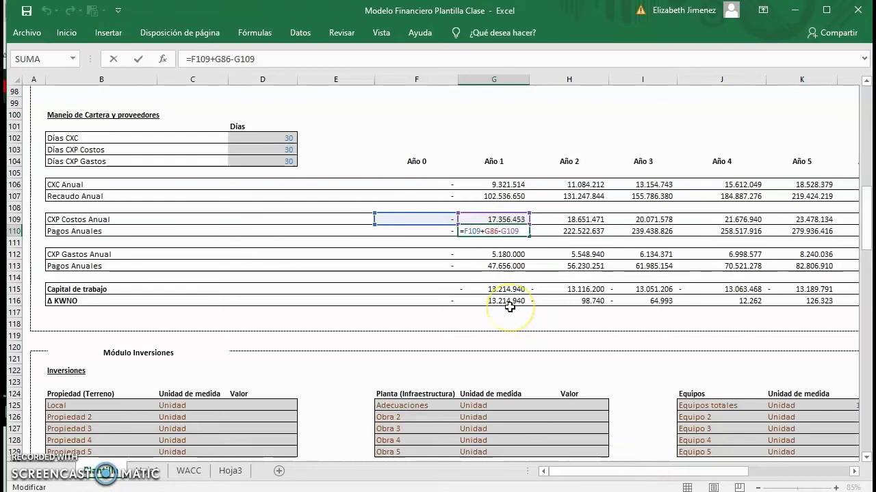
pyautogui.click(504, 277)
# Inspect how the Capital de trabajo formula for Año 1 combines receivables and payables, keeping it as is.
pyautogui.click(508, 289)
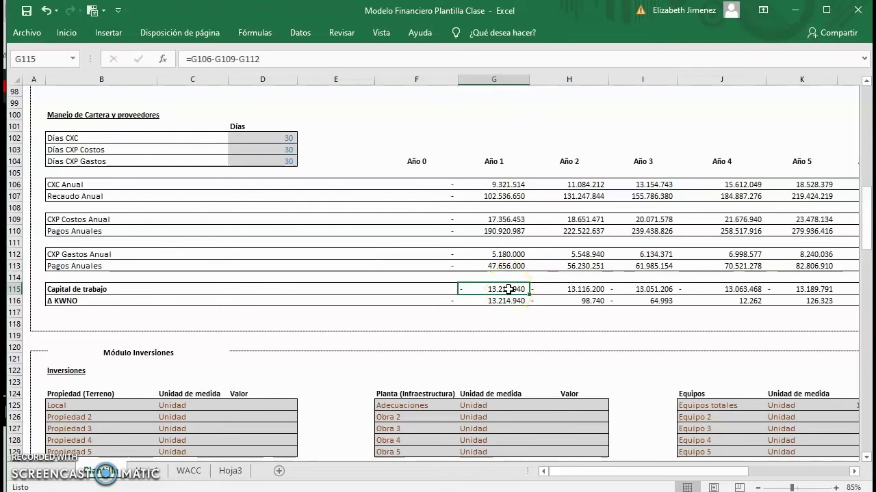
pyautogui.press('F2')
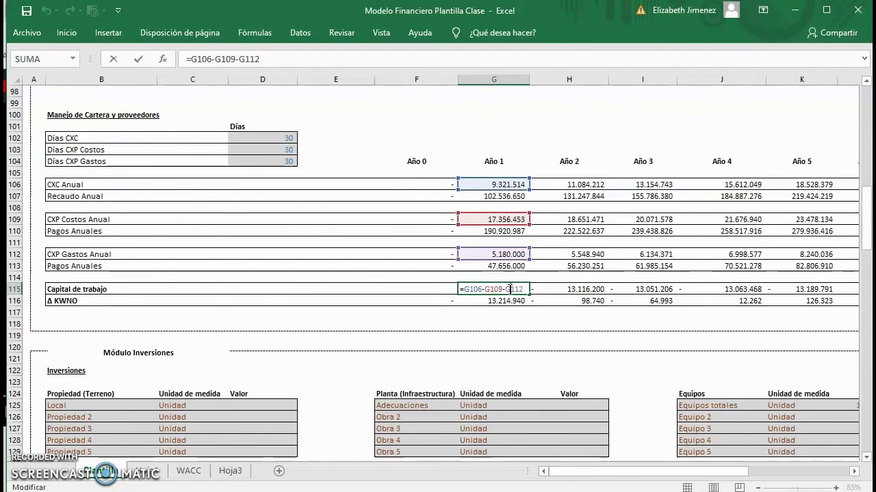
pyautogui.press('Return')
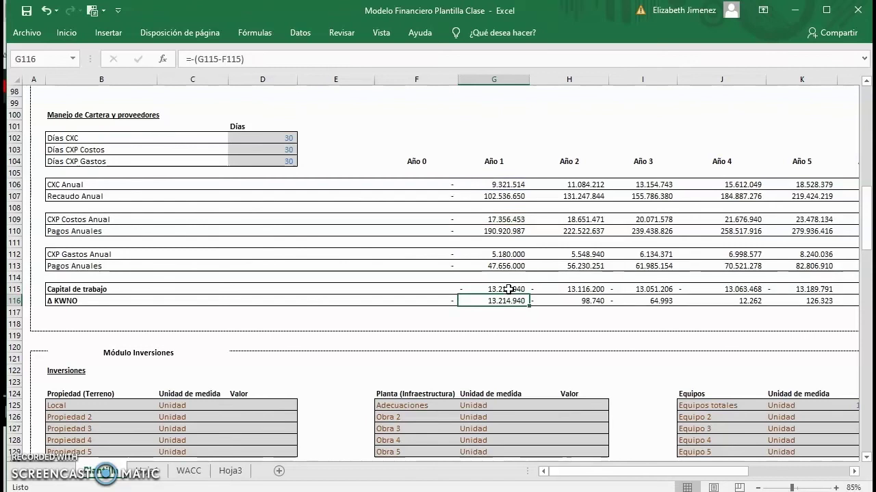
# Inspect the Δ KWNO formula for Año 1 and go through the same row's formulas up to Año 4.
pyautogui.doubleClick(513, 301)
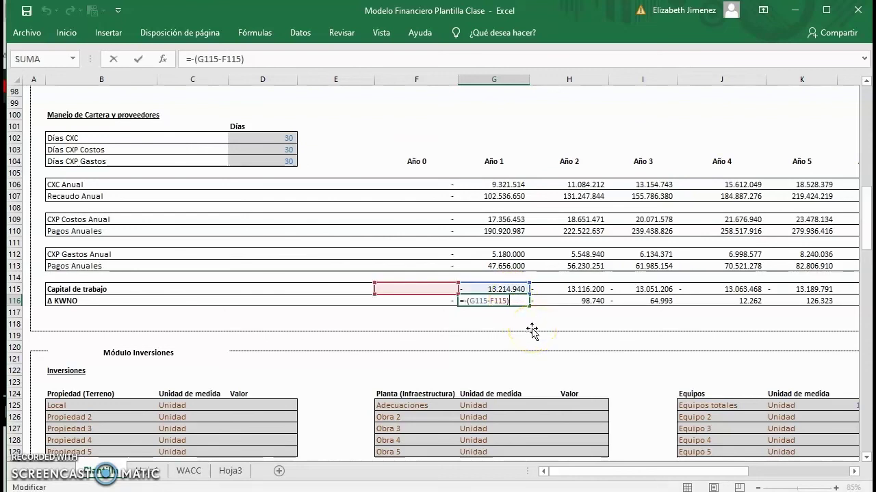
pyautogui.press('Return')
pyautogui.press('Up')
pyautogui.press('Right')
pyautogui.press('Right')
pyautogui.press('Right')
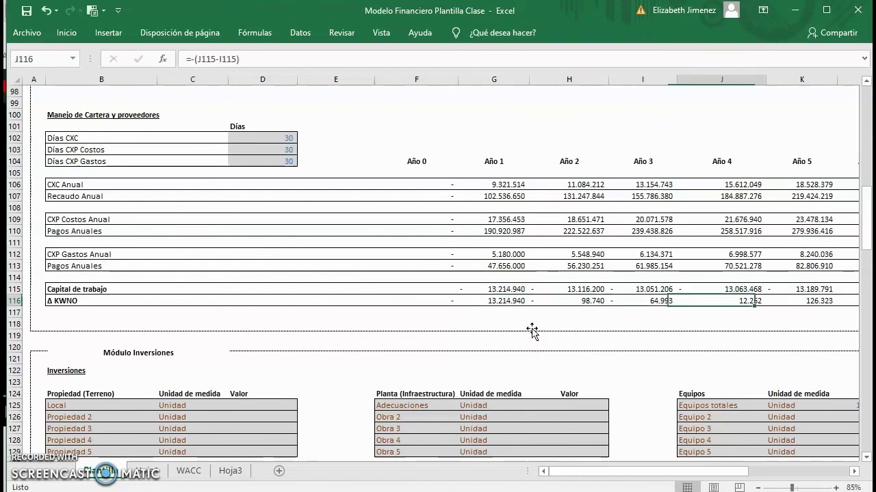